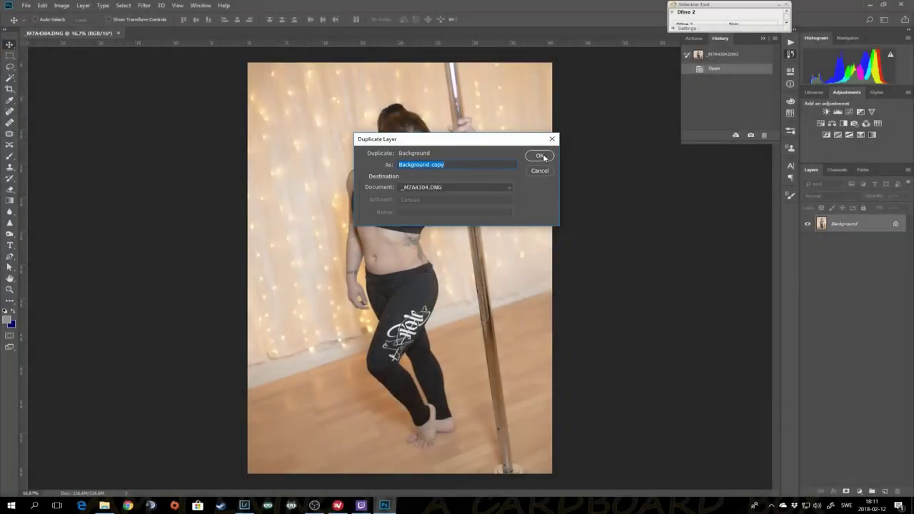
- Duplicate the Background layer and rename the copy 'Starting point'
click(541, 154)
double_click(857, 224)
text(nt)
key(Return)
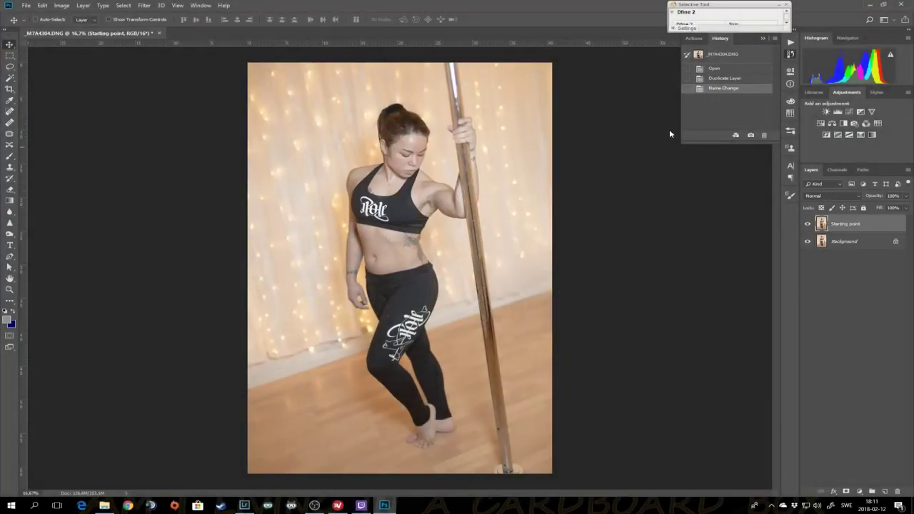
- Open the Camera Raw filter on Starting point and adjust the highlights, shadows and blacks
click(144, 5)
click(168, 64)
mouse_move(674, 203)
mouse_down()
mouse_move(706, 204)
mouse_move(648, 216)
mouse_move(662, 245)
mouse_move(693, 231)
mouse_up()
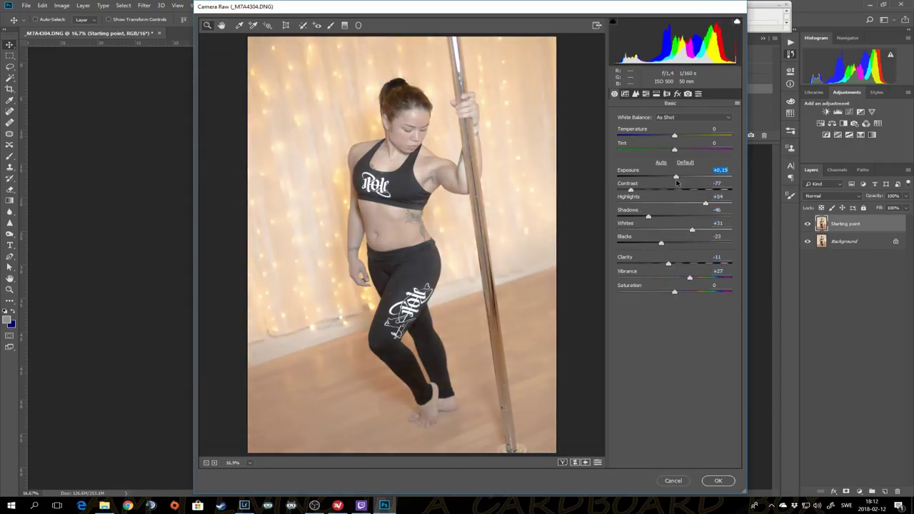
- Set Camera Raw exposure and Detail sharpening, apply the filter, and add a new empty layer
click(674, 177)
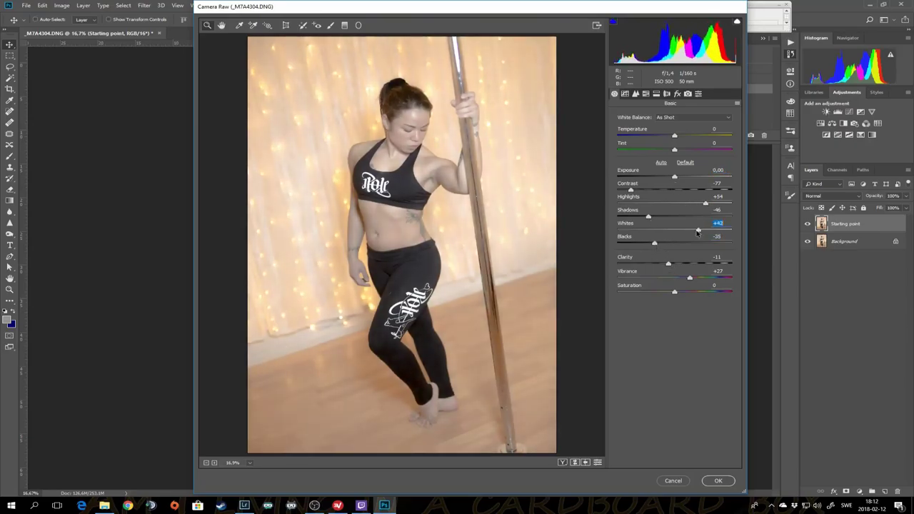
click(635, 93)
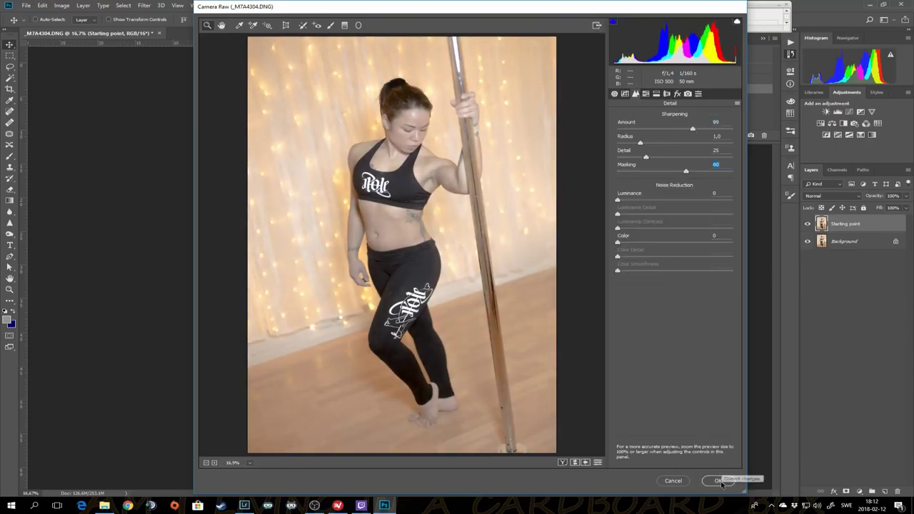
click(718, 481)
right_click(843, 223)
key(ctrl+shift+alt+n)
text(Cleanup)
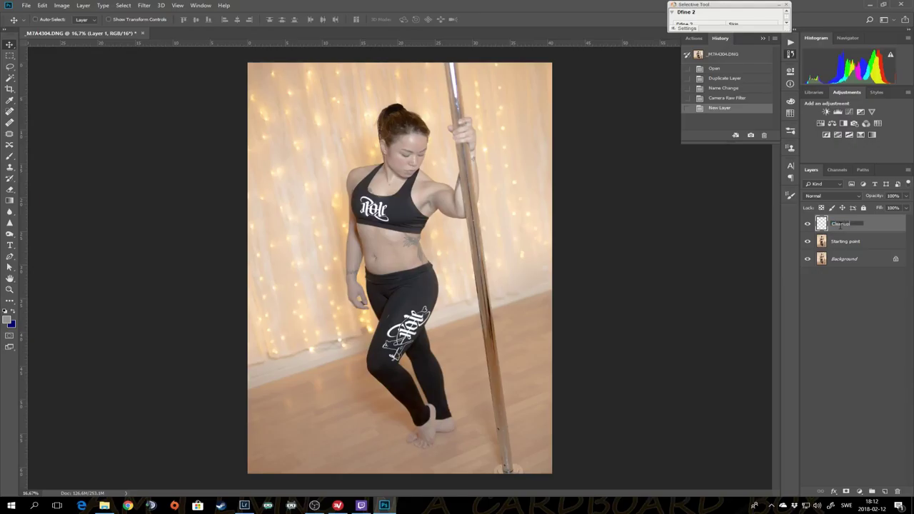
- Name the new layer Cleanup and spot-heal a scratch and specks on the leggings
key(Return)
key(j)
scroll(496, 316, up, 5)
drag(401, 315, 398, 336)
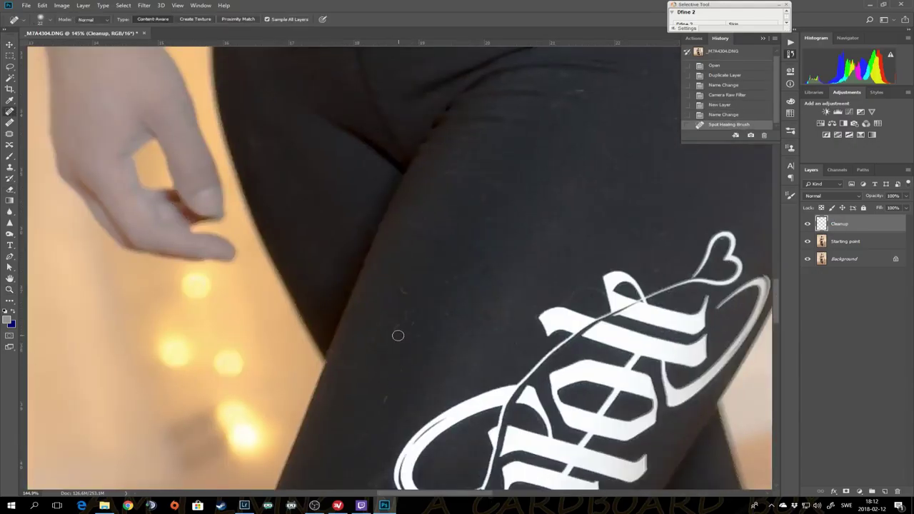
click(397, 335)
click(405, 295)
click(579, 92)
click(569, 298)
- Move around the hip, face and feet to fix remaining blemishes, then fit the photo on screen
drag(819, 109, 485, 248)
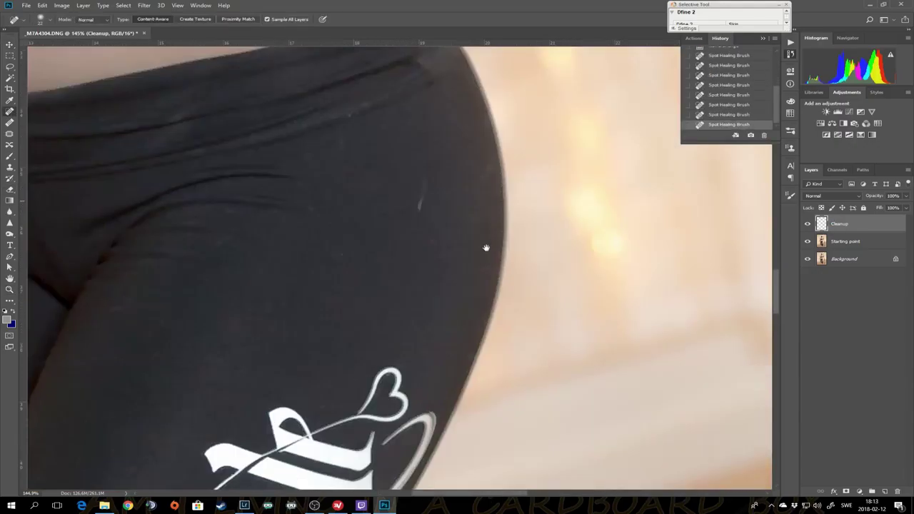
scroll(486, 248, up, 5)
scroll(369, 249, left, 3)
scroll(486, 202, up, 5)
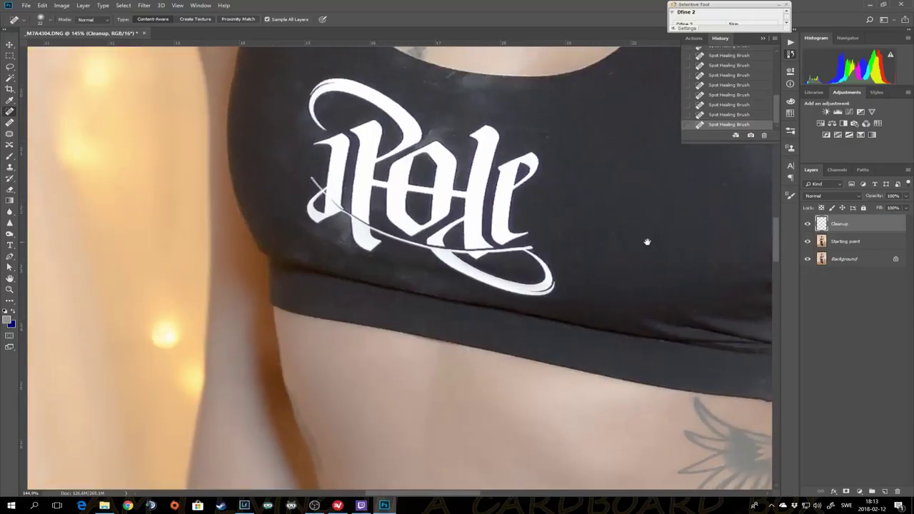
scroll(647, 304, up, 3)
scroll(515, 264, right, 4)
scroll(499, 313, up, 5)
scroll(500, 313, left, 1)
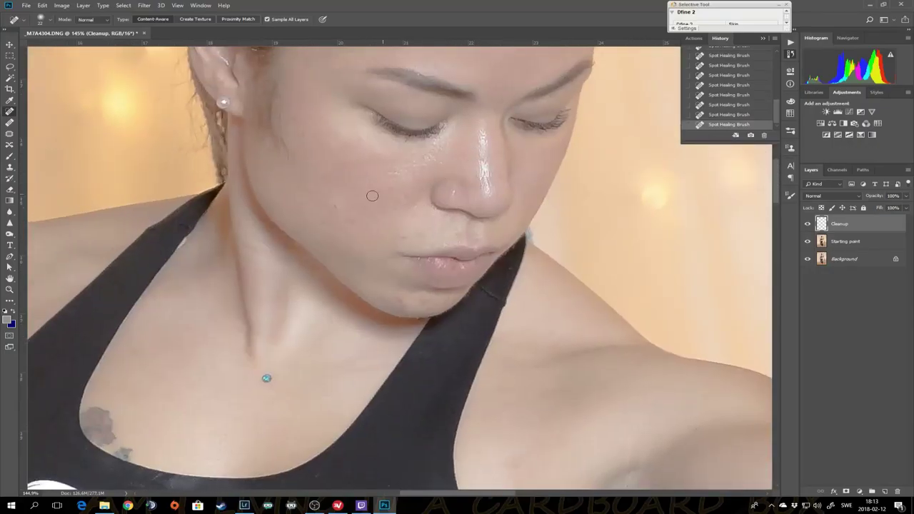
scroll(414, 286, up, 2)
scroll(426, 265, left, 1)
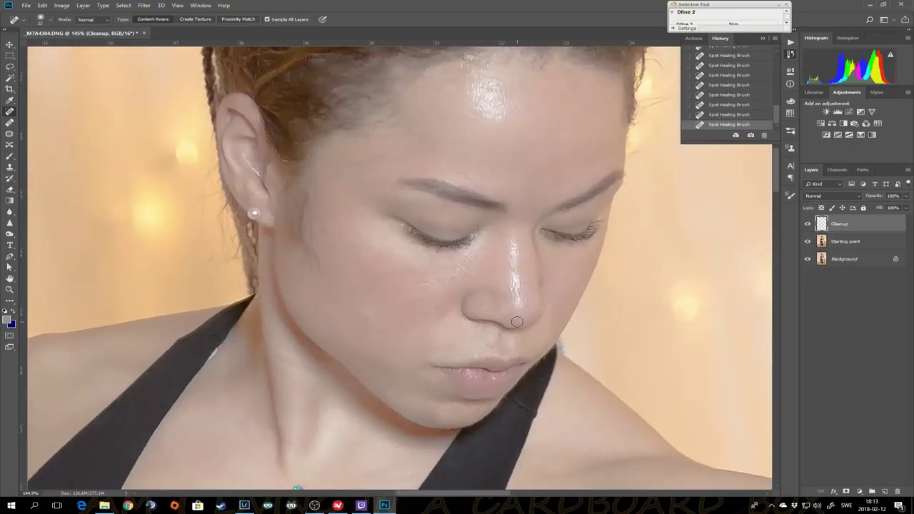
scroll(583, 439, down, 5)
scroll(521, 306, right, 6)
scroll(147, 270, down, 2)
scroll(483, 247, left, 7)
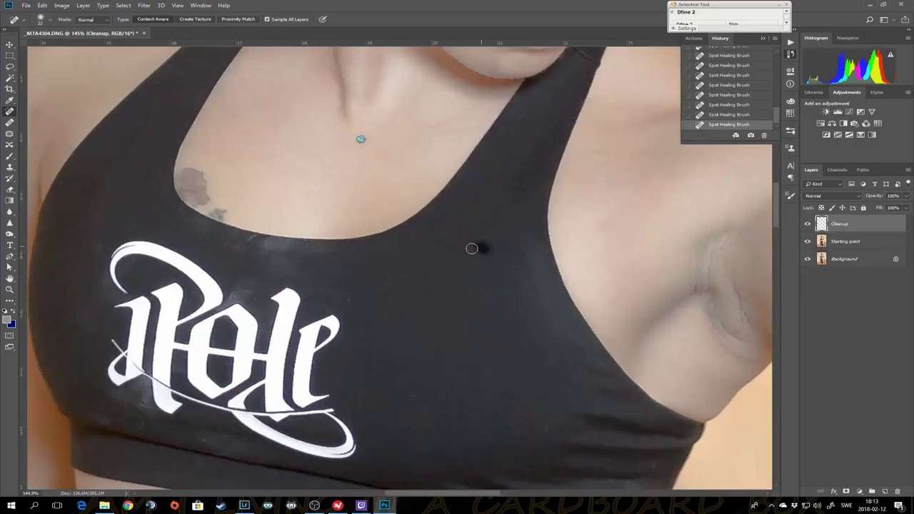
scroll(457, 361, down, 5)
scroll(318, 179, down, 5)
scroll(384, 213, down, 5)
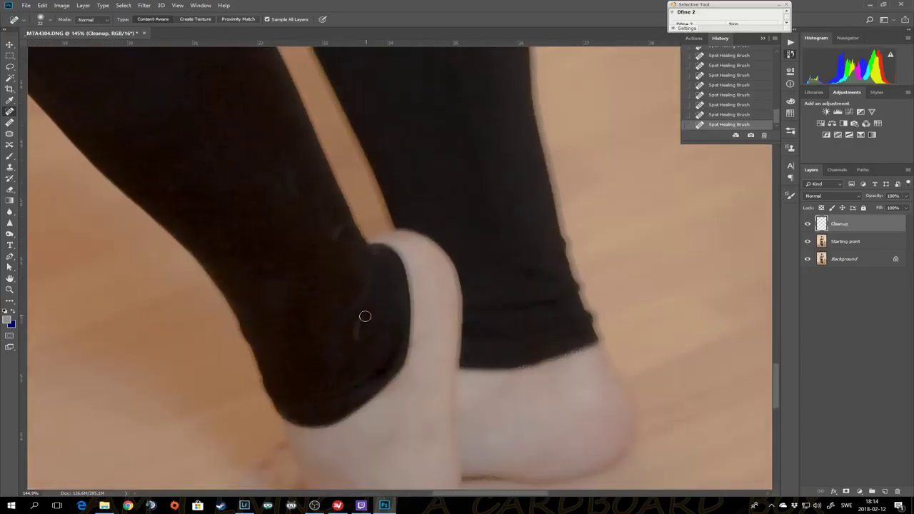
click(10, 290)
key(ctrl+0)
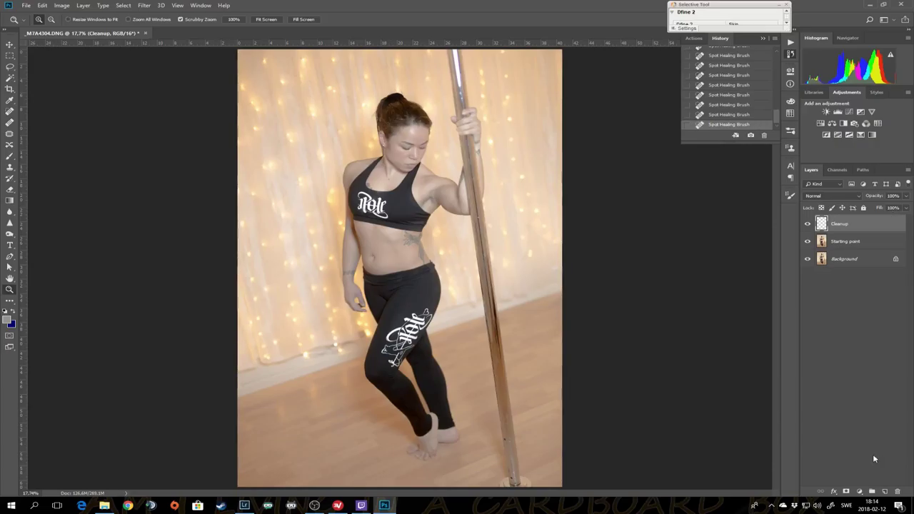
- Play the skin retouch action, accepting a 2,1 px blur on LF and 9,6 px on Utjämnat
click(723, 137)
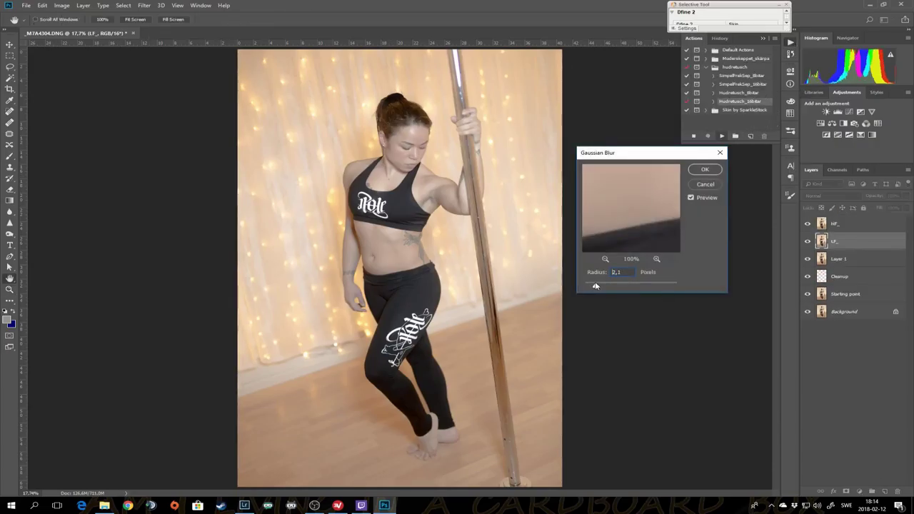
click(392, 152)
key(Return)
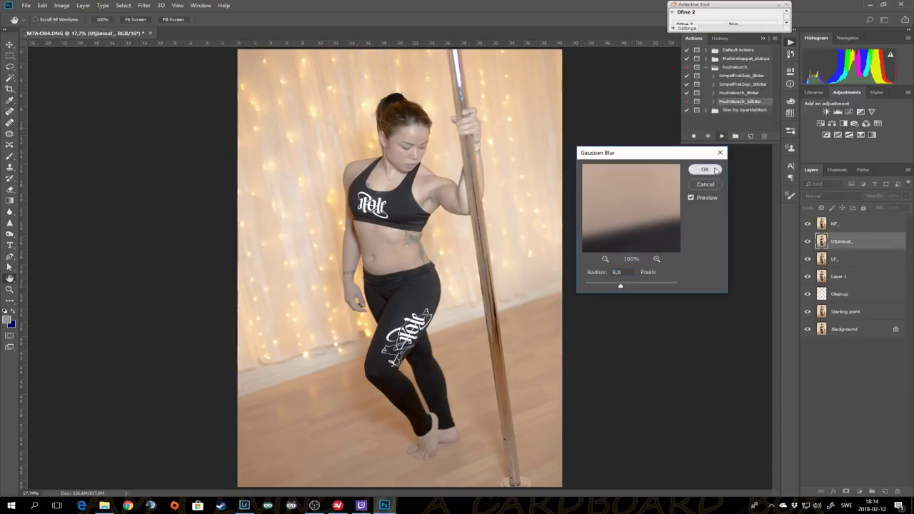
click(705, 170)
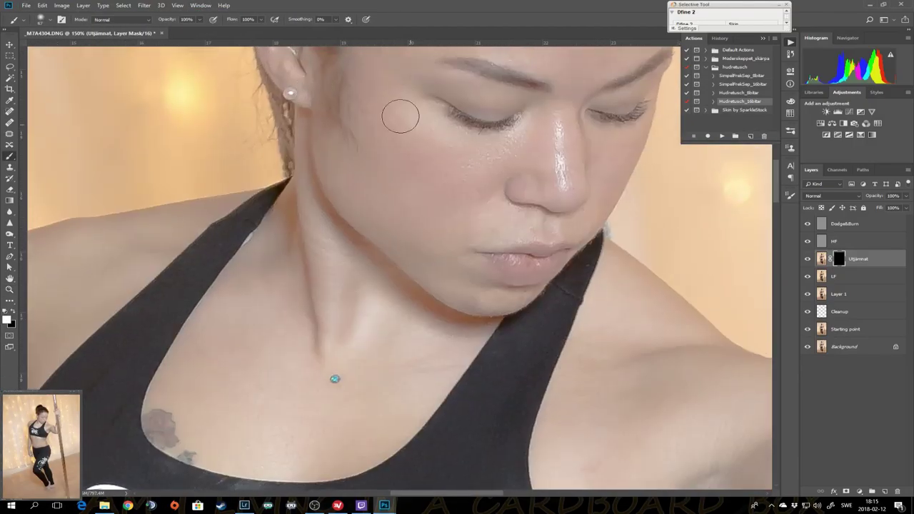
- Brush the Utjämnat mask over the face, neck, shoulder and arm
scroll(400, 116, up, 3)
drag(545, 119, 502, 172)
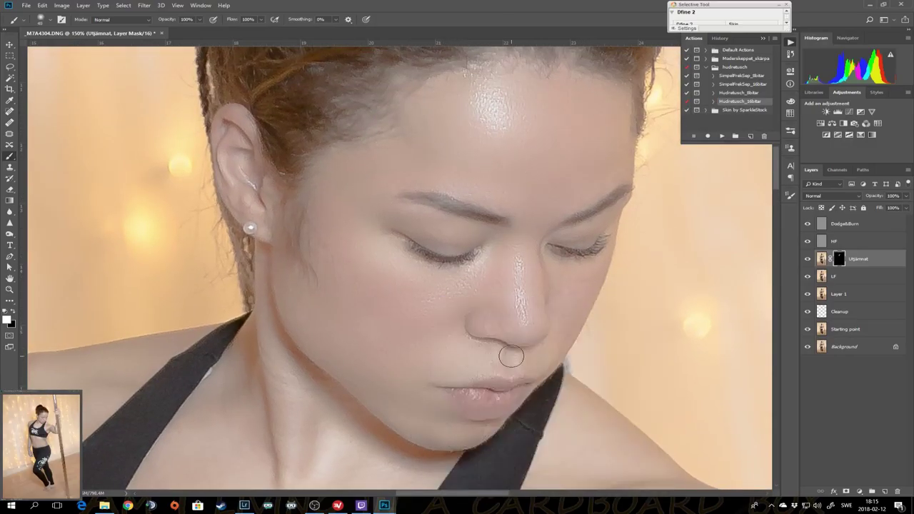
drag(532, 282, 511, 132)
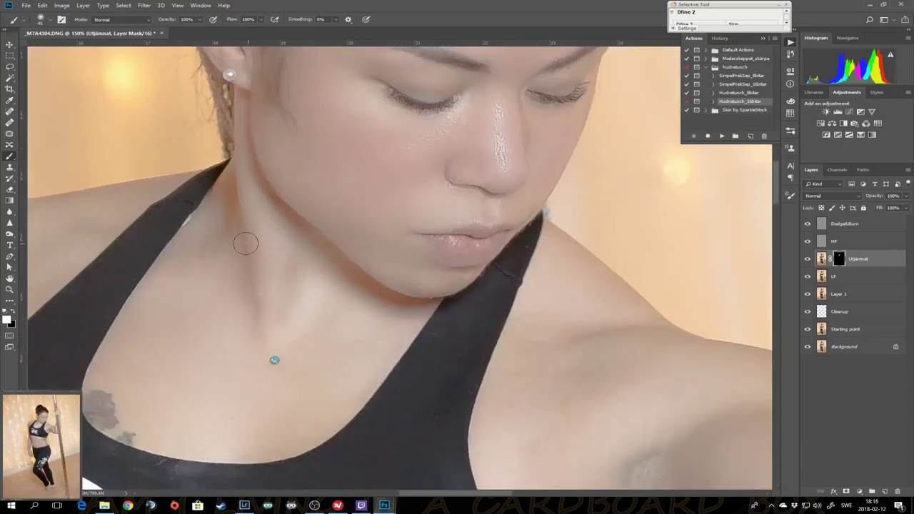
drag(622, 365, 529, 321)
drag(455, 400, 348, 349)
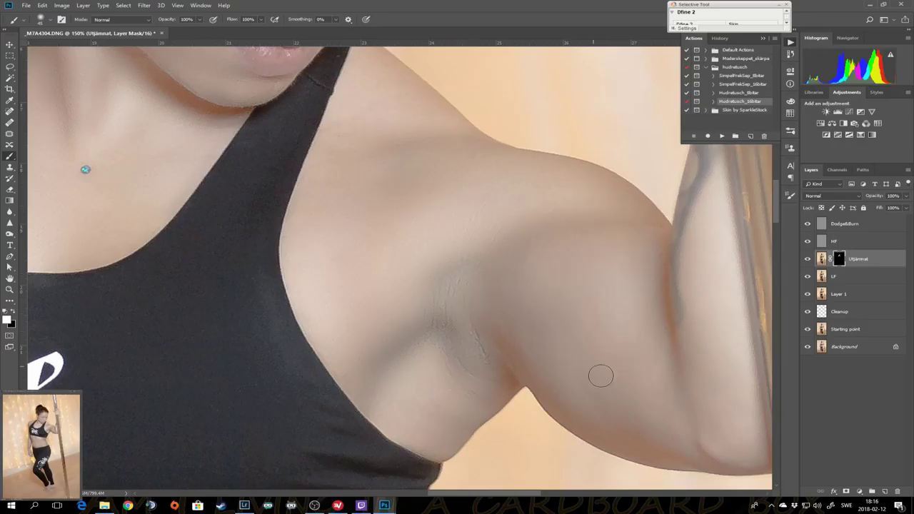
- Continue brushing the Utjämnat mask over the belly, hip, pant leg and knee
mouse_move(743, 422)
mouse_down()
mouse_move(492, 268)
mouse_move(428, 245)
mouse_up()
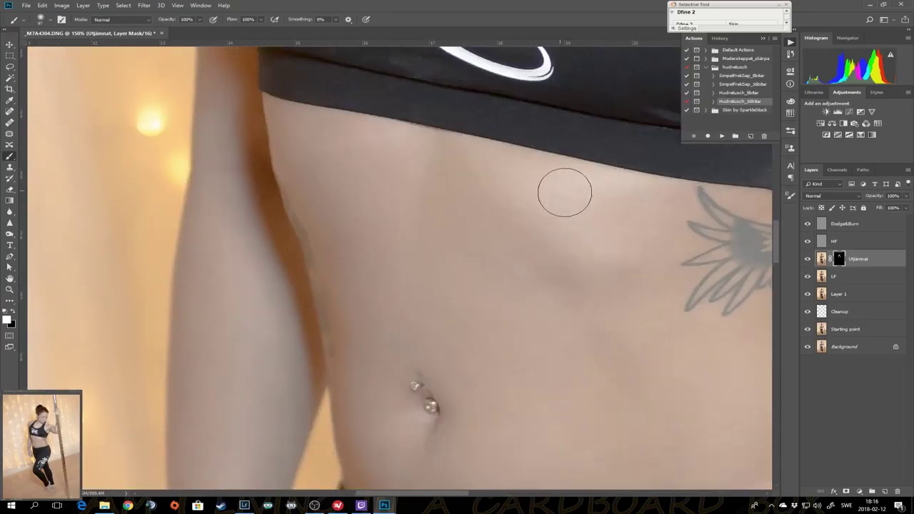
drag(497, 483, 367, 266)
drag(680, 471, 423, 257)
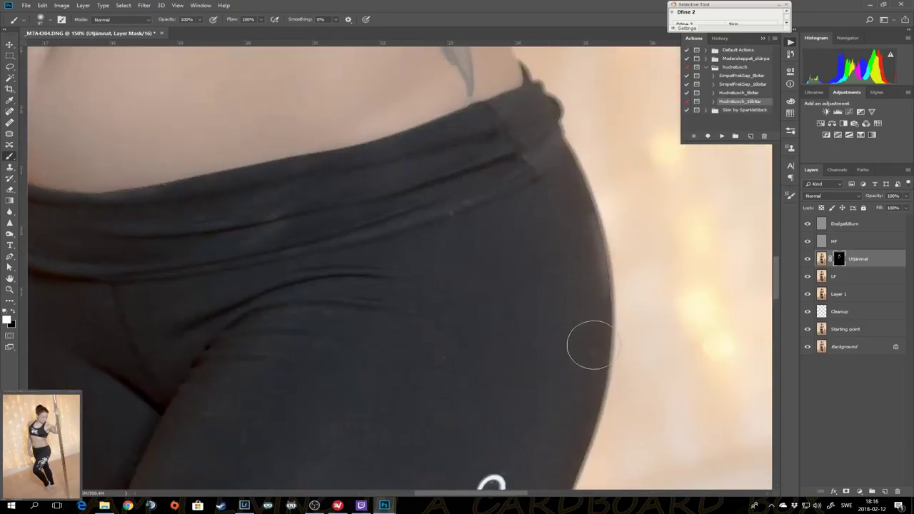
drag(574, 320, 393, 200)
drag(481, 360, 330, 214)
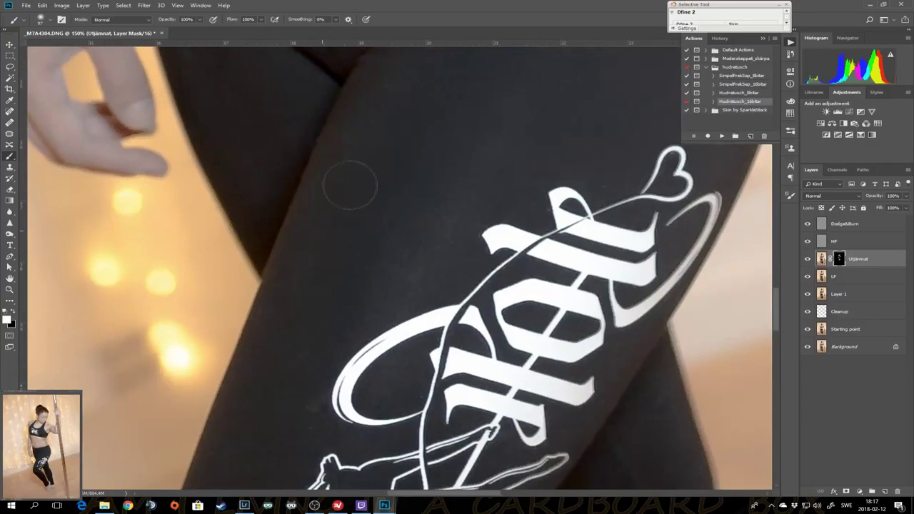
drag(296, 406, 414, 228)
drag(350, 408, 351, 321)
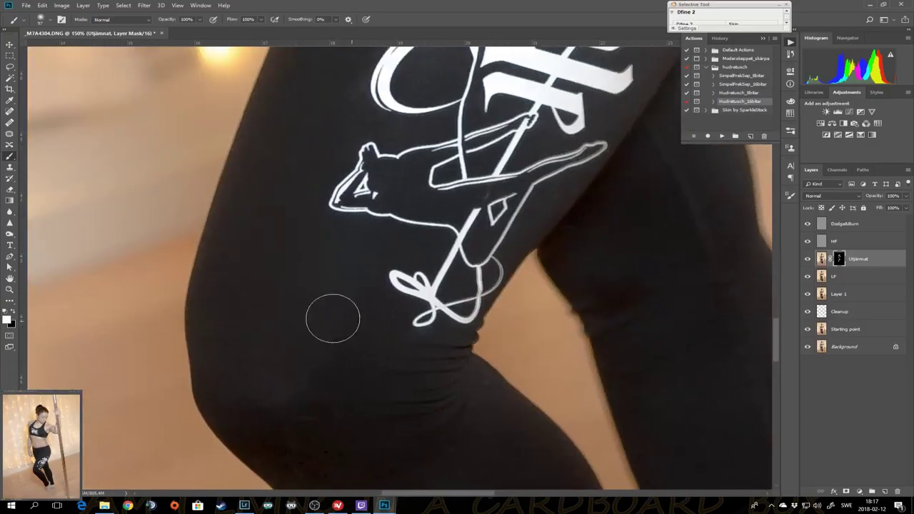
mouse_move(320, 367)
mouse_down()
mouse_move(416, 300)
mouse_move(304, 269)
mouse_up()
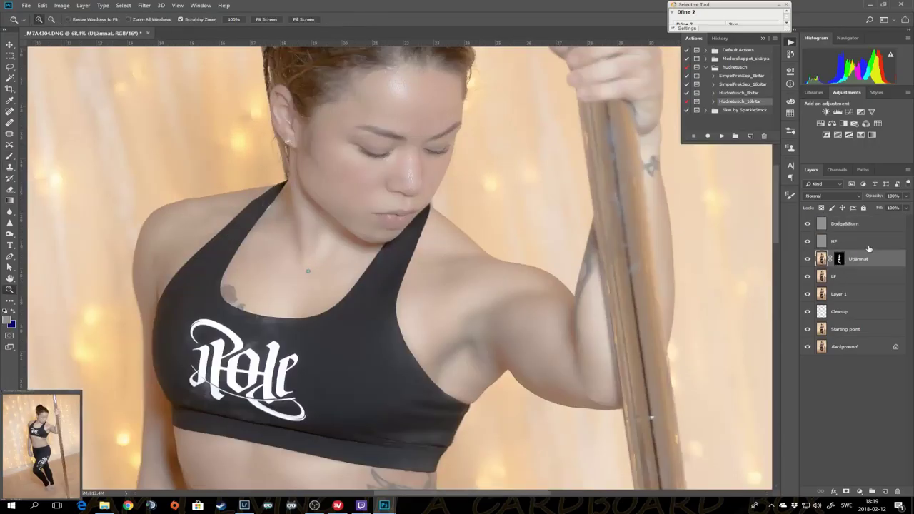
- Clone-stamp uneven skin texture on the HF layer, then fit the whole photo in view
click(834, 242)
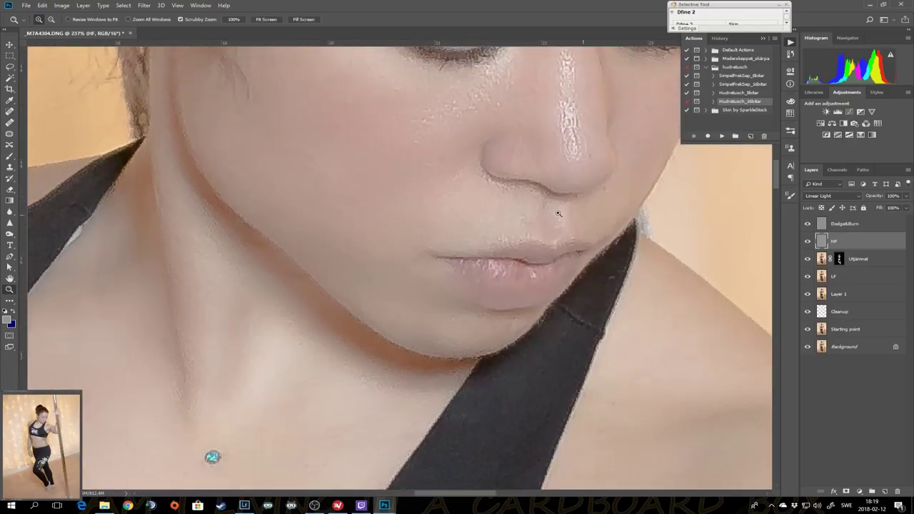
key(s)
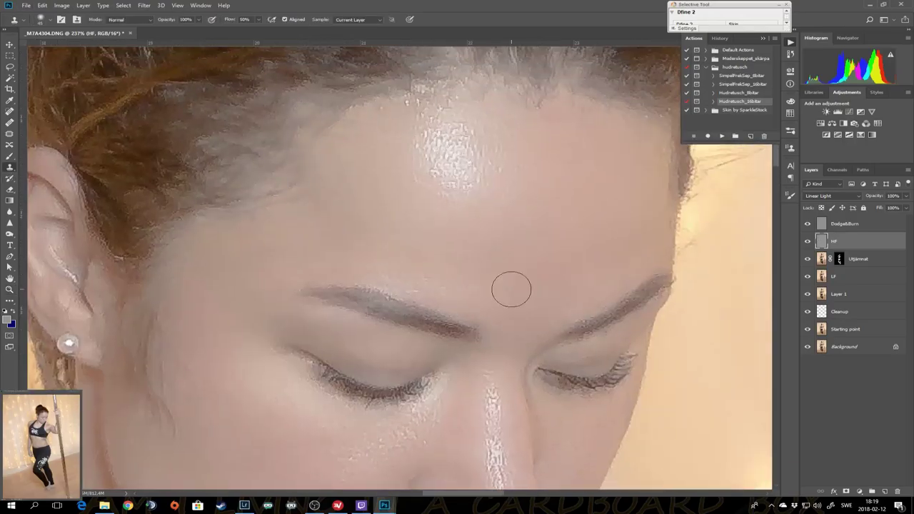
drag(396, 276, 330, 235)
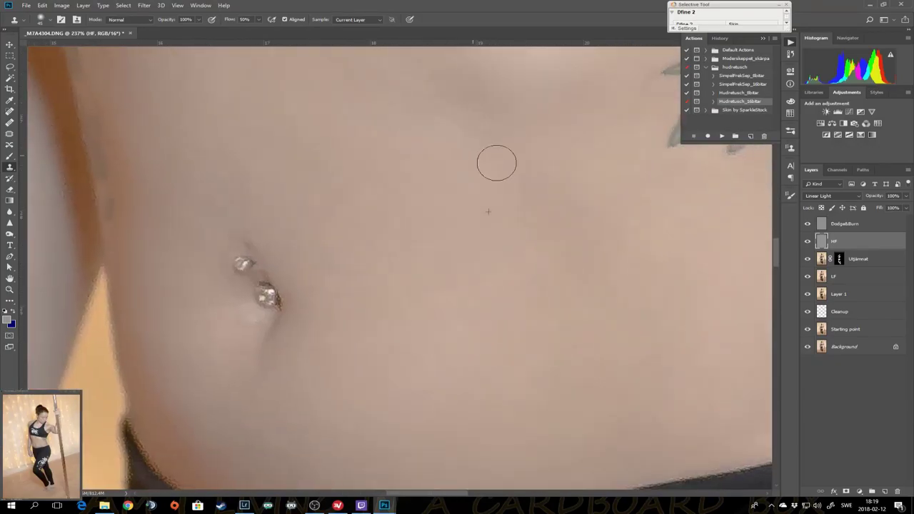
key(z)
key(ctrl+0)
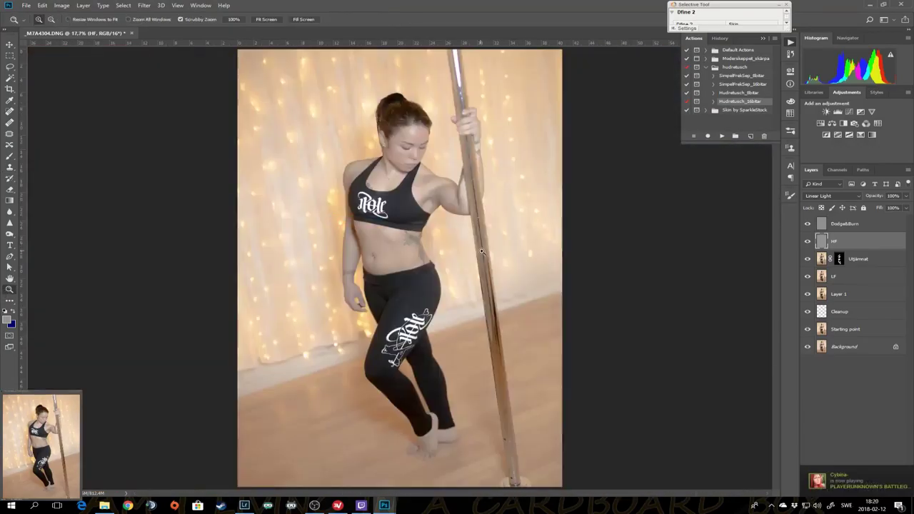
- Dodge the cheeks on Dodge&Burn with a 289 brush, then lower the layer to 23% opacity
click(482, 252)
key(alt+])
key(o)
scroll(375, 215, up, 1)
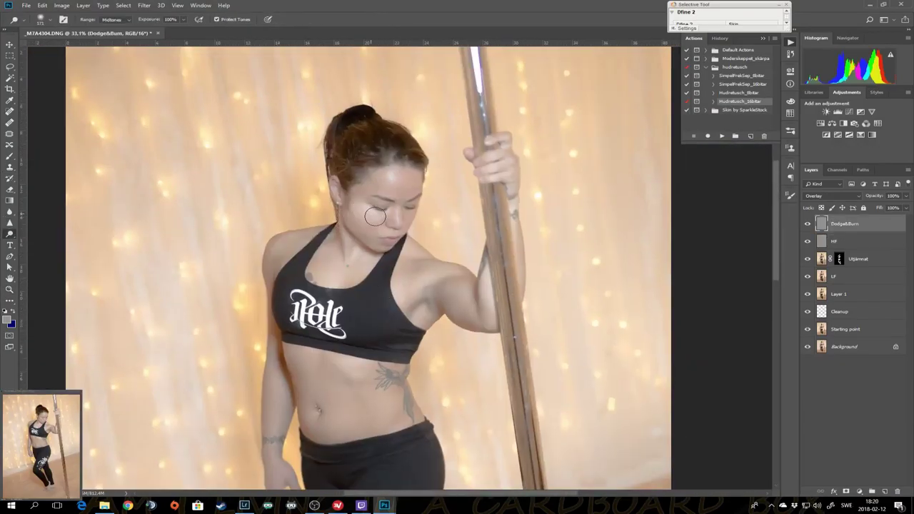
drag(375, 216, 408, 218)
right_click(339, 233)
key(Return)
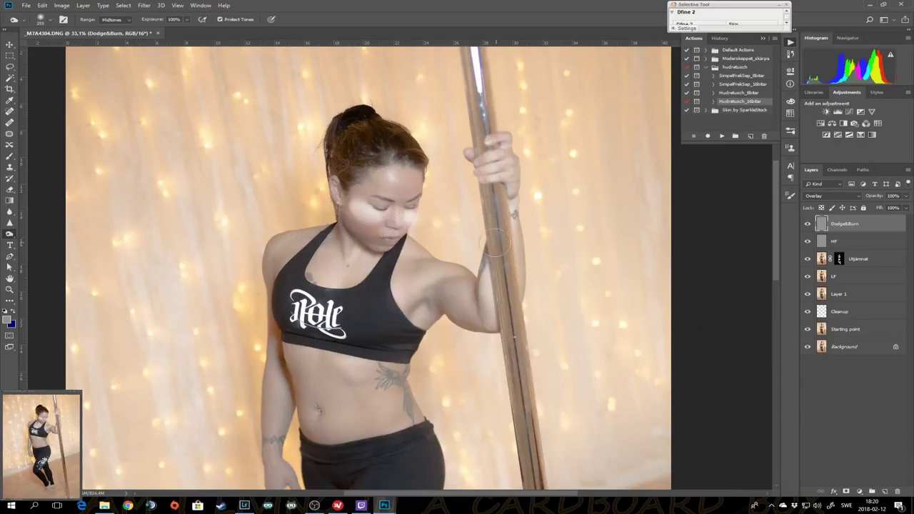
drag(906, 196, 882, 208)
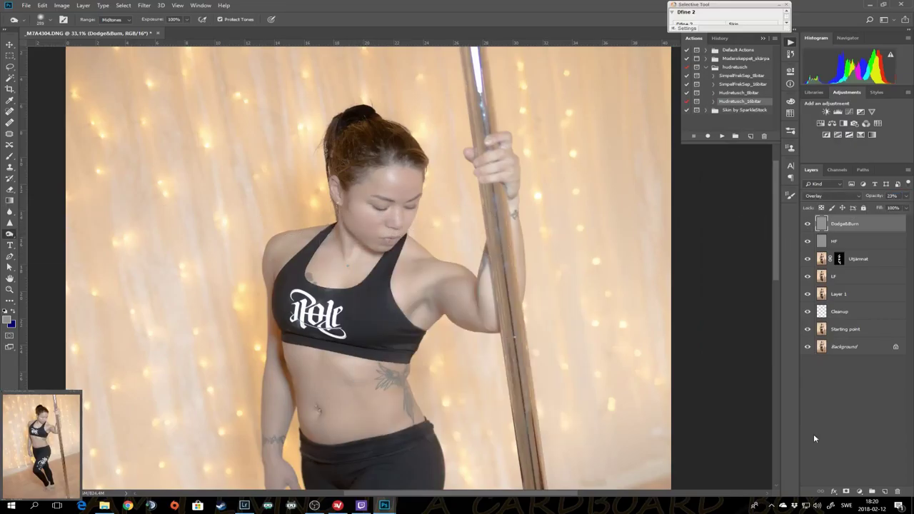
- Add a new grey-filled layer in Overlay mode for dodging and burning
key(ctrl+shift+alt+n)
key(g)
click(448, 265)
key(shift+alt+o)
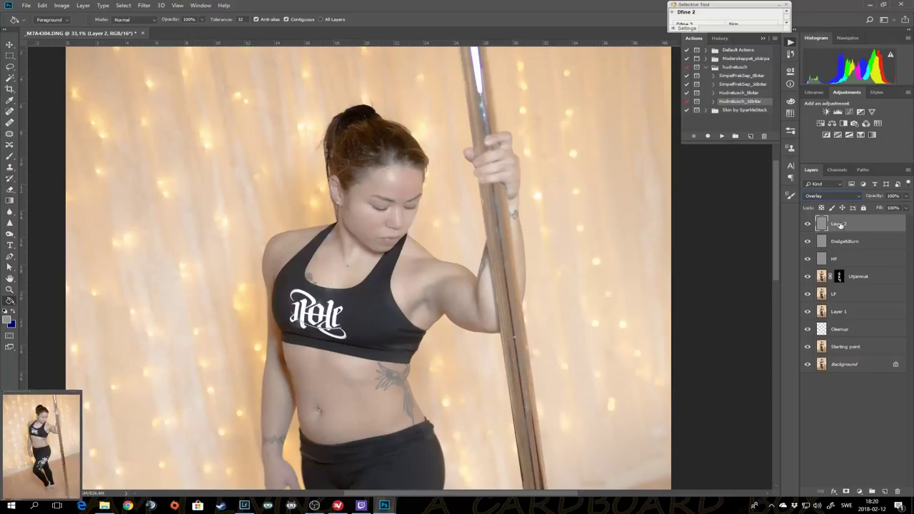
- Shade the left and right edges of the torso on the grey Overlay layer
key(o)
right_click(460, 287)
key(Return)
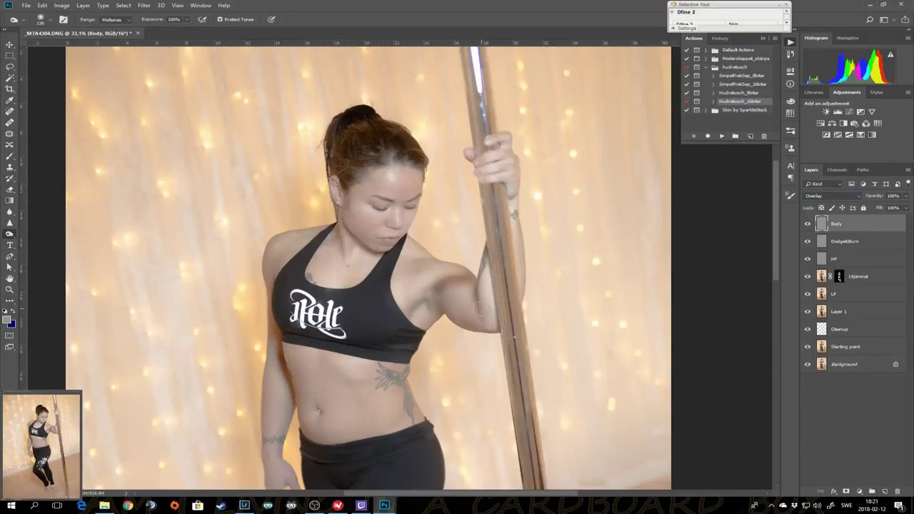
mouse_move(431, 260)
mouse_down()
mouse_move(295, 409)
mouse_move(286, 305)
mouse_up()
right_click(409, 333)
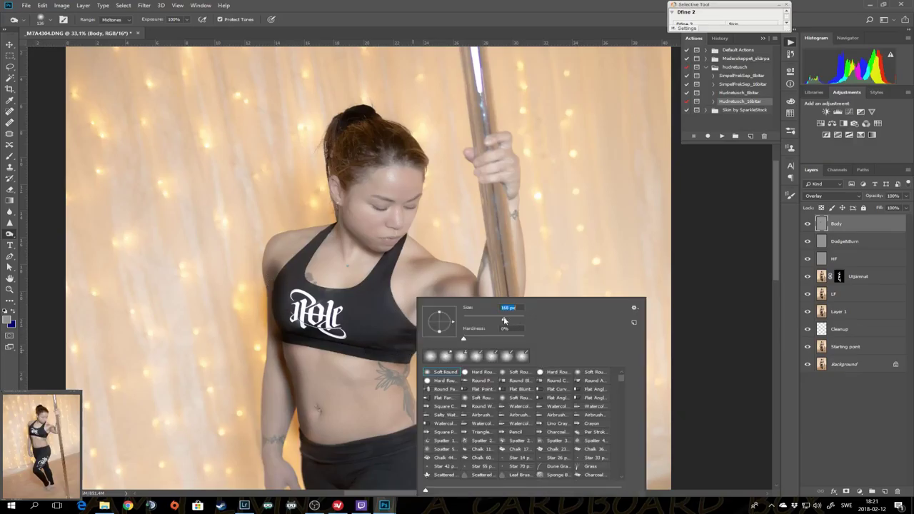
key(Return)
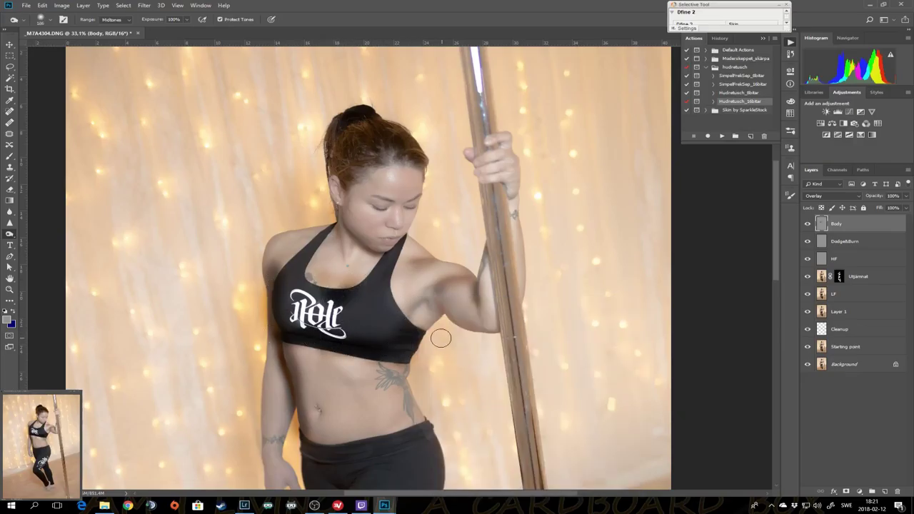
mouse_move(404, 304)
mouse_down()
mouse_move(425, 427)
mouse_move(369, 146)
mouse_move(326, 347)
mouse_move(351, 283)
mouse_up()
- Darken the leggings and floor by the feet, using a 322 px brush for the leg edge
key(2)
key(0)
mouse_move(411, 357)
mouse_down()
mouse_move(404, 421)
mouse_move(457, 400)
mouse_move(438, 399)
mouse_up()
right_click(520, 450)
click(465, 312)
right_click(330, 311)
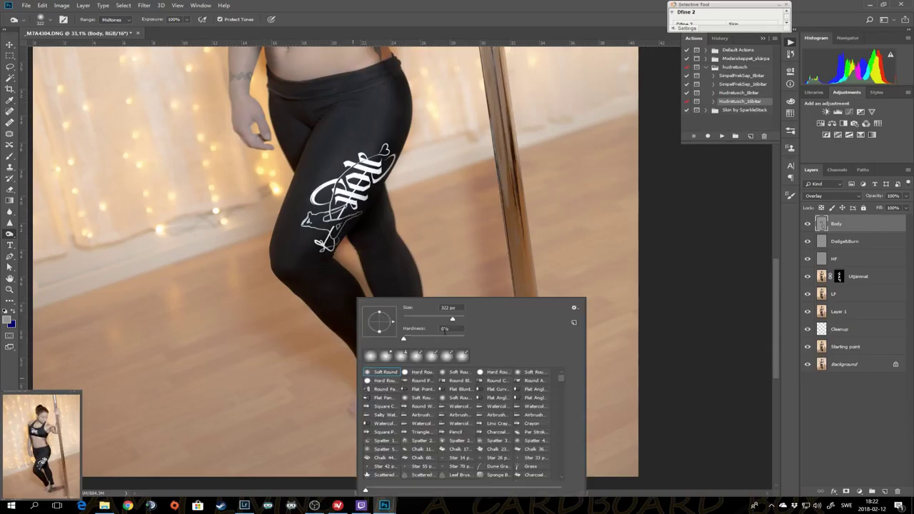
click(320, 120)
mouse_move(275, 72)
mouse_down()
mouse_move(349, 341)
mouse_move(429, 422)
mouse_up()
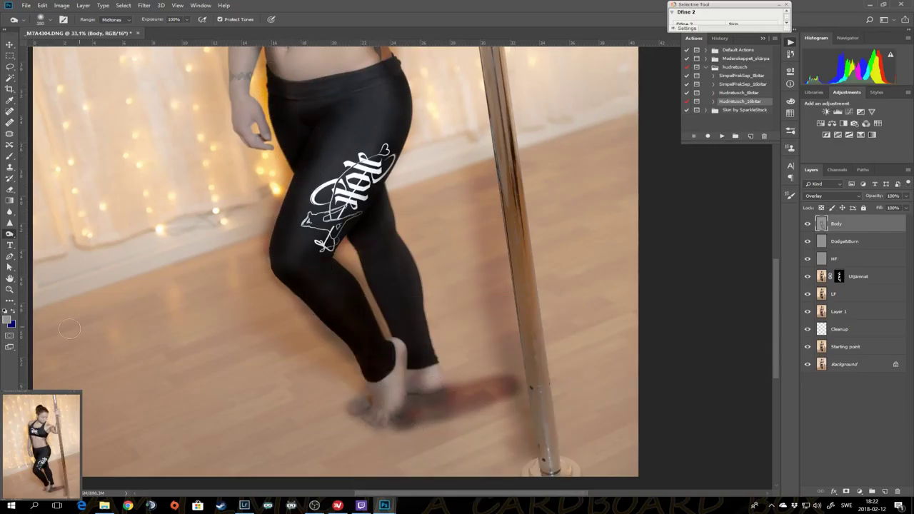
- Shade the abdomen muscles, then switch to burning and darken the hair around the head
drag(367, 57, 352, 329)
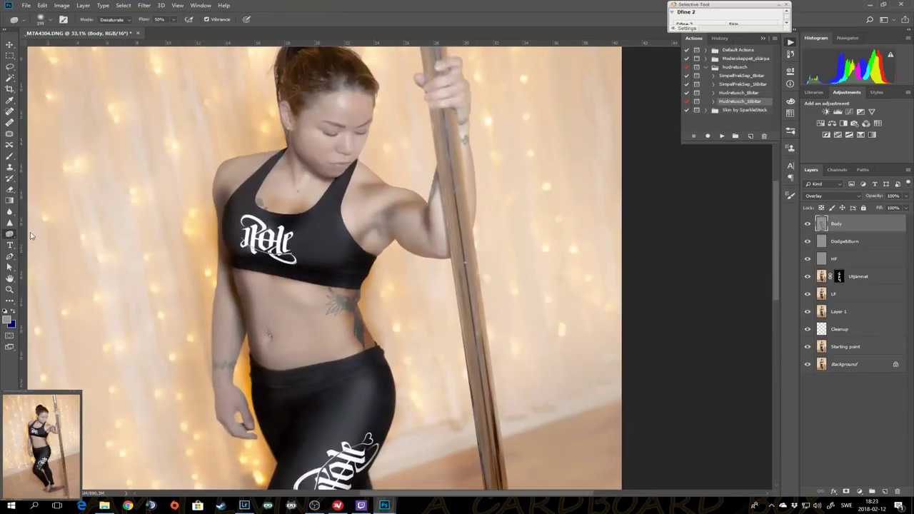
mouse_move(271, 296)
mouse_down()
mouse_move(306, 316)
mouse_move(264, 327)
mouse_up()
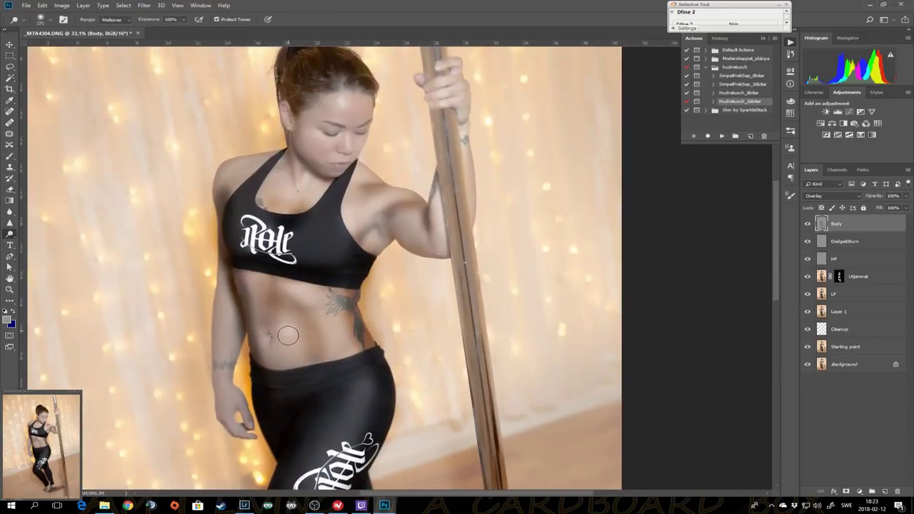
drag(394, 200, 408, 232)
key(ctrl+z)
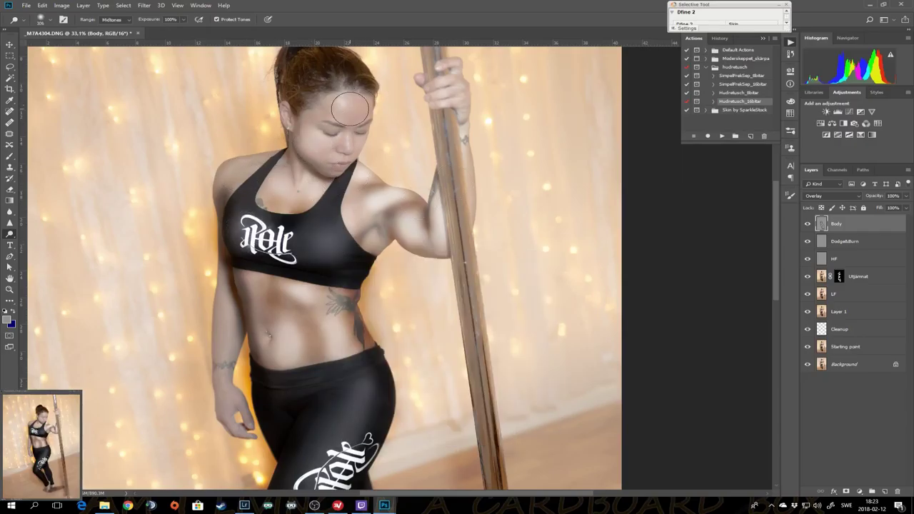
scroll(316, 171, up, 2)
right_click(9, 234)
click(50, 246)
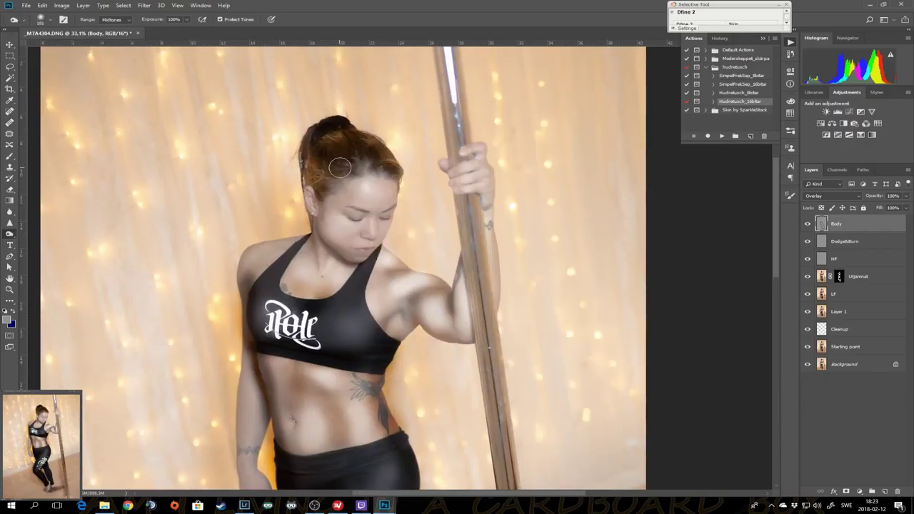
drag(327, 157, 321, 185)
- Fit the image and lower the Body layer's opacity, toggling it to compare
key(z)
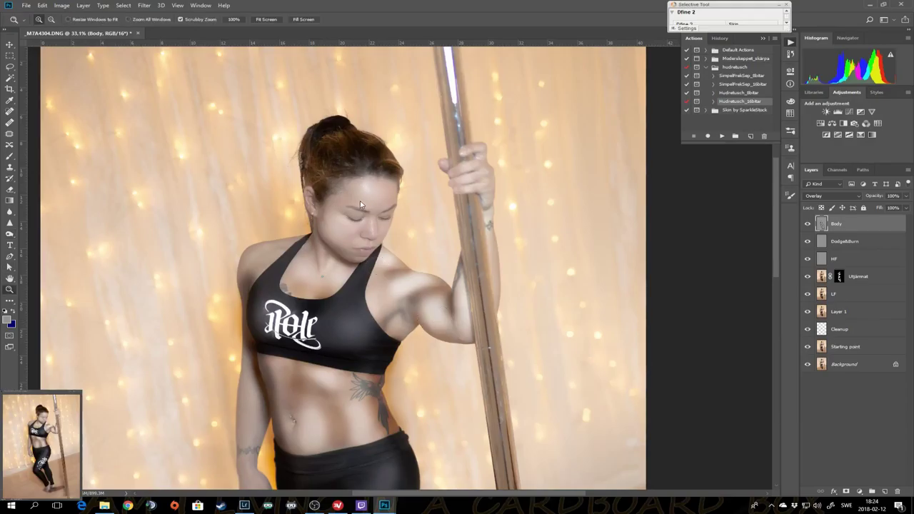
key(ctrl+0)
click(905, 195)
drag(901, 207, 884, 207)
click(808, 225)
click(809, 225)
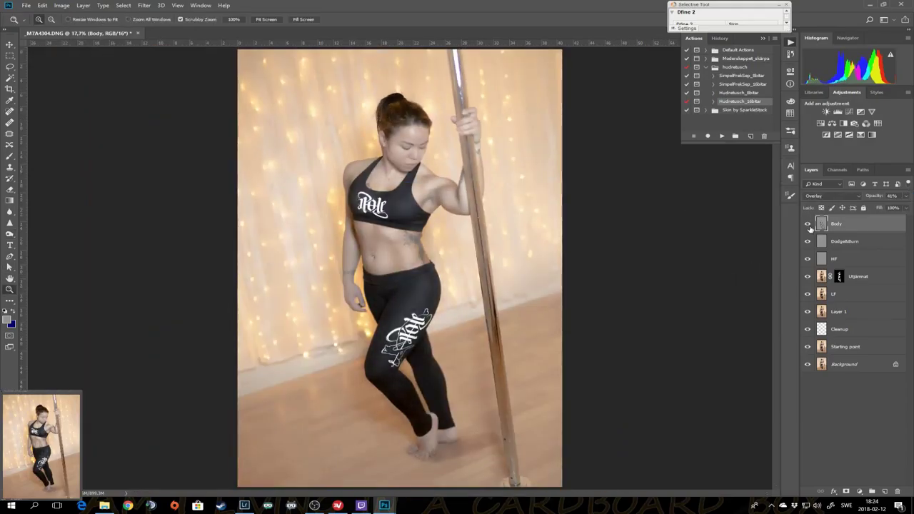
- Create a new 50% grey layer in Overlay blending above Body
click(885, 491)
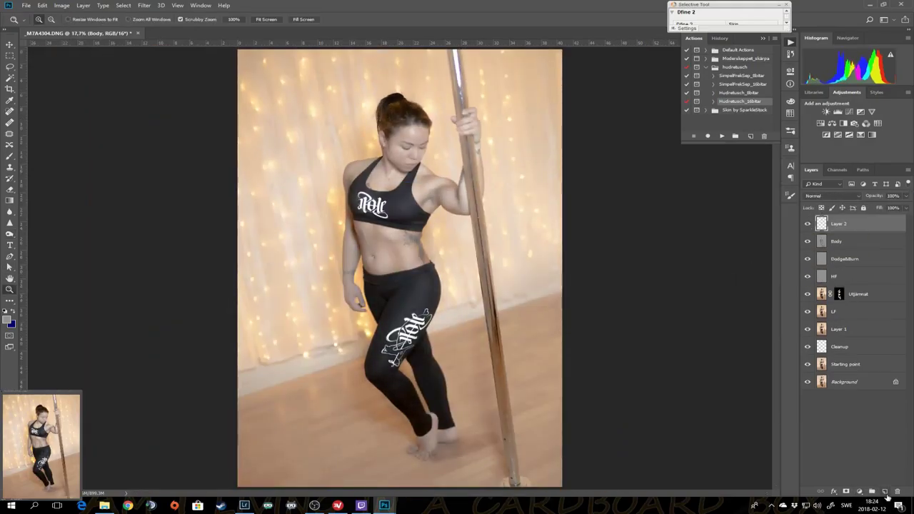
key(g)
click(348, 265)
click(829, 195)
click(839, 298)
- Lighten the body broadly with a 440 px dodge brush and reduce Body to 24% opacity
click(9, 242)
right_click(321, 135)
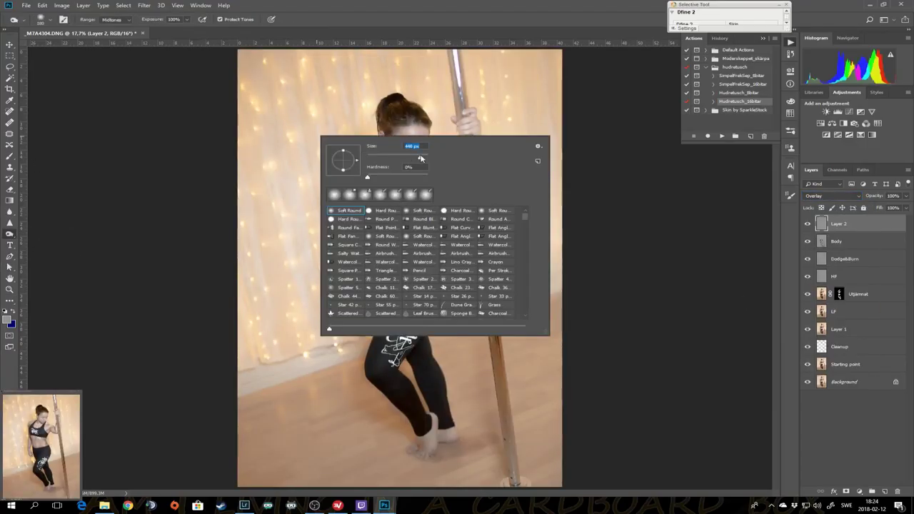
right_click(303, 182)
key(Escape)
mouse_move(537, 193)
mouse_down()
mouse_move(534, 81)
mouse_move(490, 285)
mouse_up()
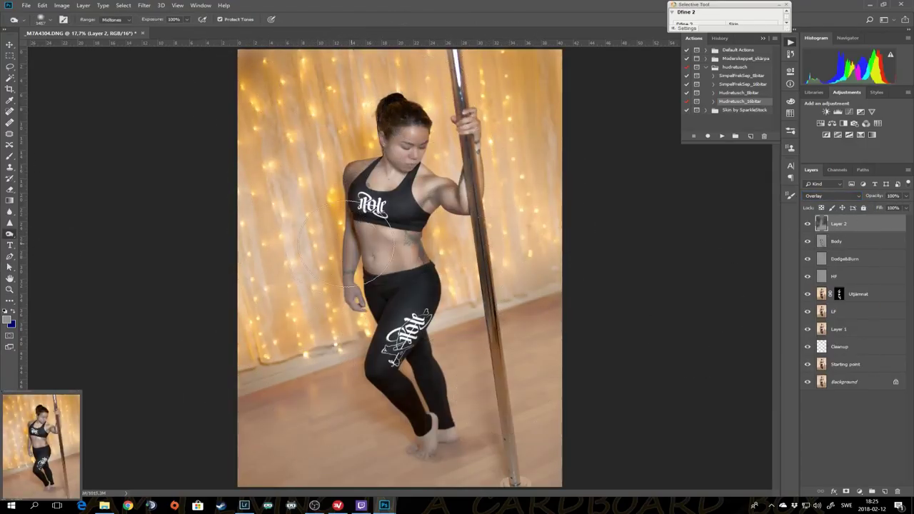
drag(873, 196, 857, 197)
click(850, 242)
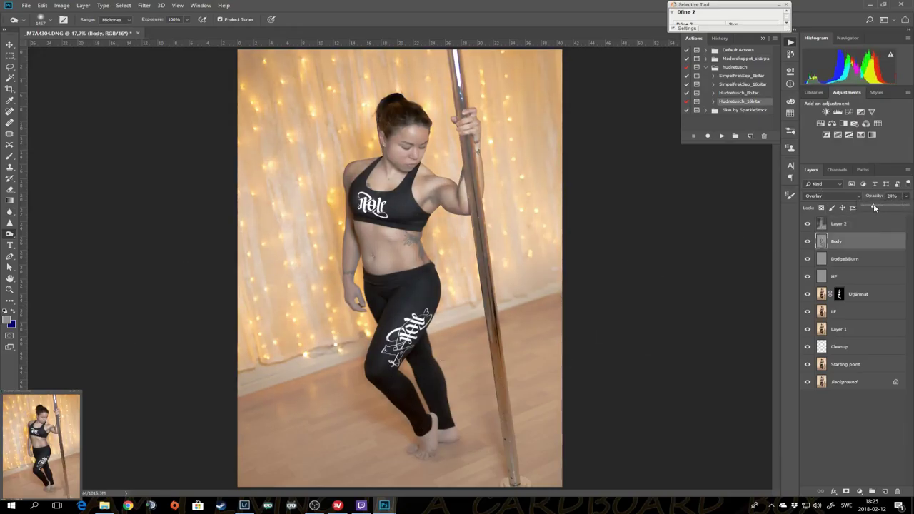
click(843, 223)
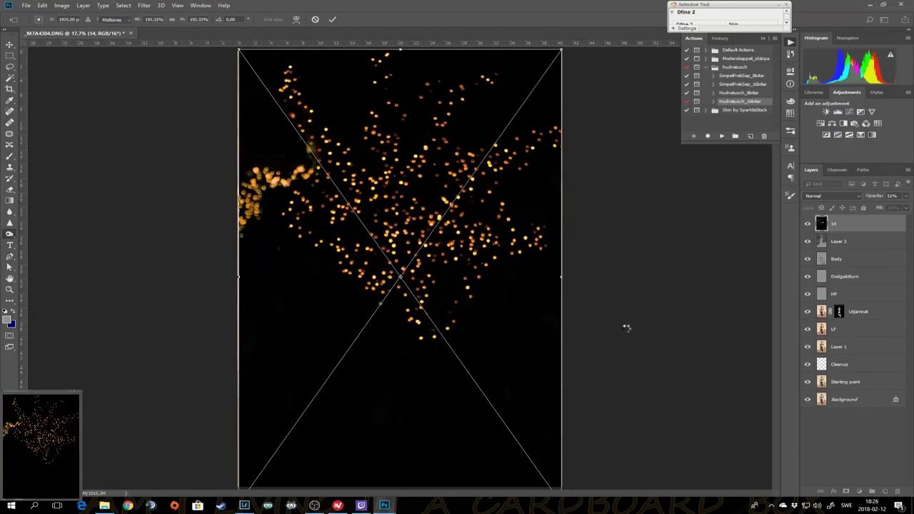
- Fit the first bokeh image to the canvas in Screen mode and set up a black mask brush
key(Return)
key(shift+alt+s)
key(b)
key(d)
right_click(407, 210)
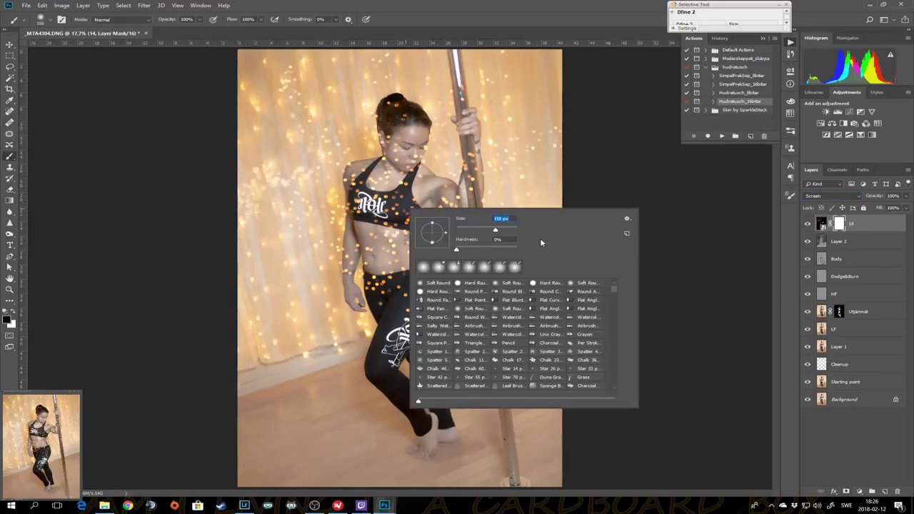
key(Escape)
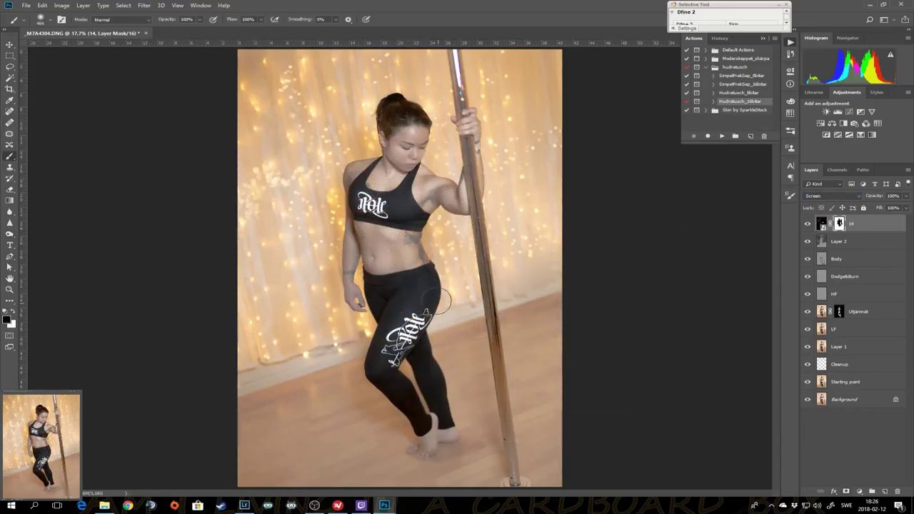
- Enlarge and rotate the second bokeh image, Screen it, and mask it off the dancer at 35%
mouse_move(419, 420)
mouse_down()
mouse_move(197, 452)
mouse_move(419, 249)
mouse_up()
key(Return)
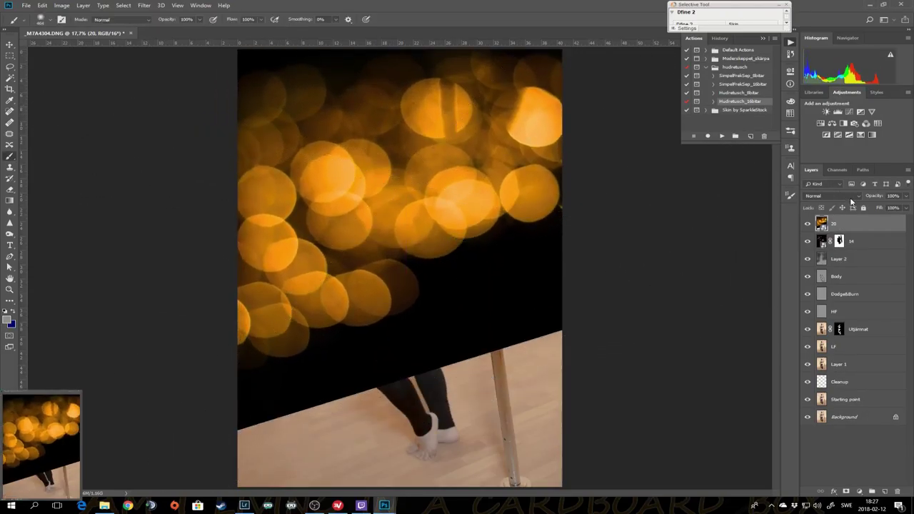
key(shift+alt+s)
key(b)
click(859, 492)
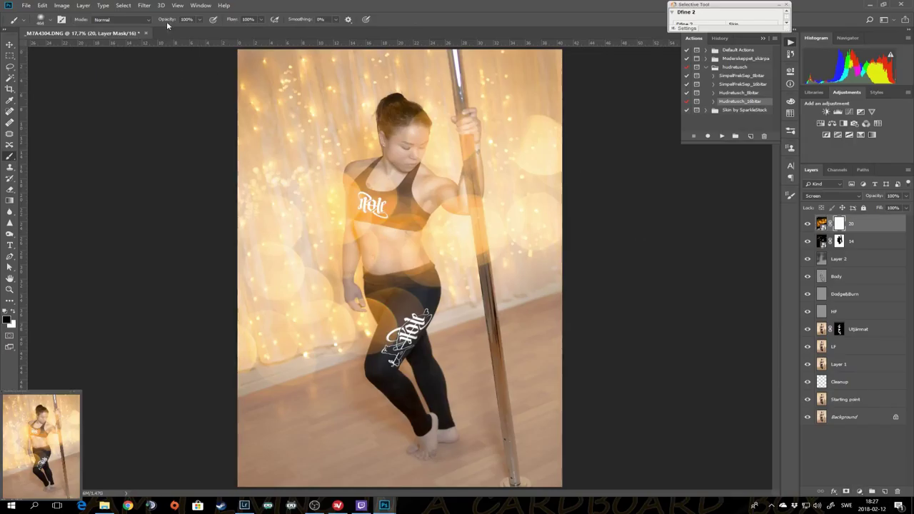
key(3)
key(5)
mouse_move(401, 175)
mouse_down()
mouse_move(371, 286)
mouse_move(464, 143)
mouse_move(374, 277)
mouse_up()
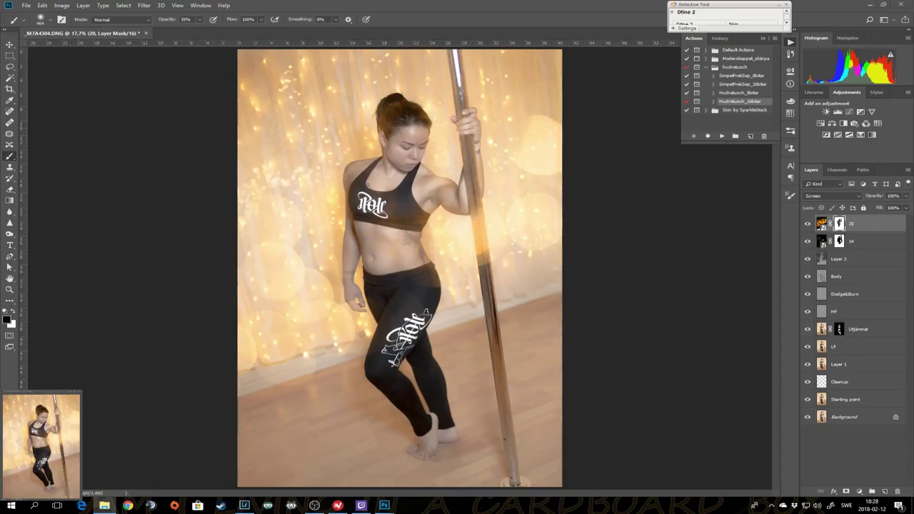
- Place and rotate the light-flare image as layer 46 in Screen mode with a mask
key(F2)
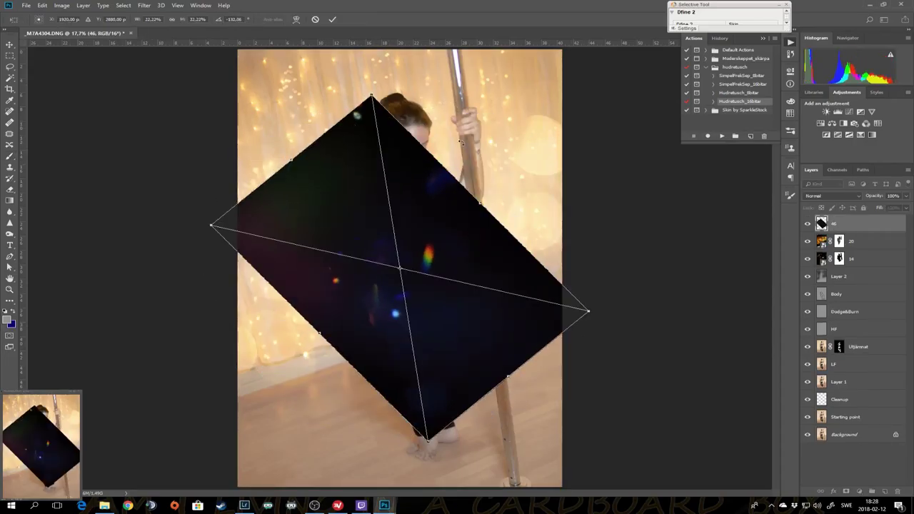
drag(507, 330, 449, 418)
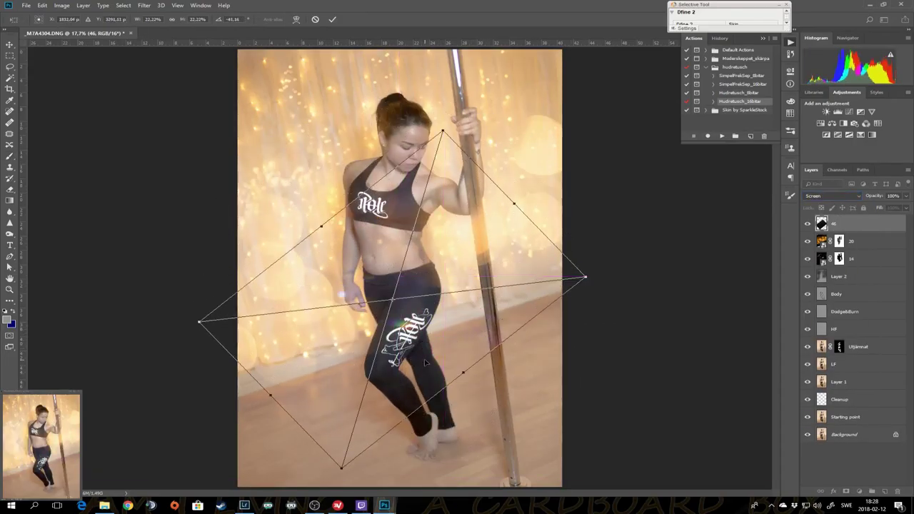
key(Return)
key(b)
key(ctrl+m)
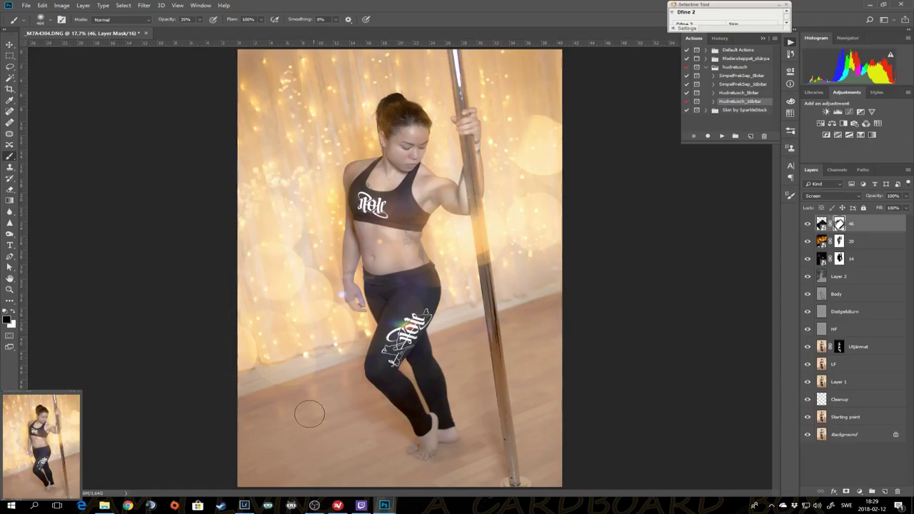
- With light overlays hidden, stamp visible layers into Hard Light Layer 3, 2.7 px High Pass, 47% opacity
drag(808, 223, 808, 259)
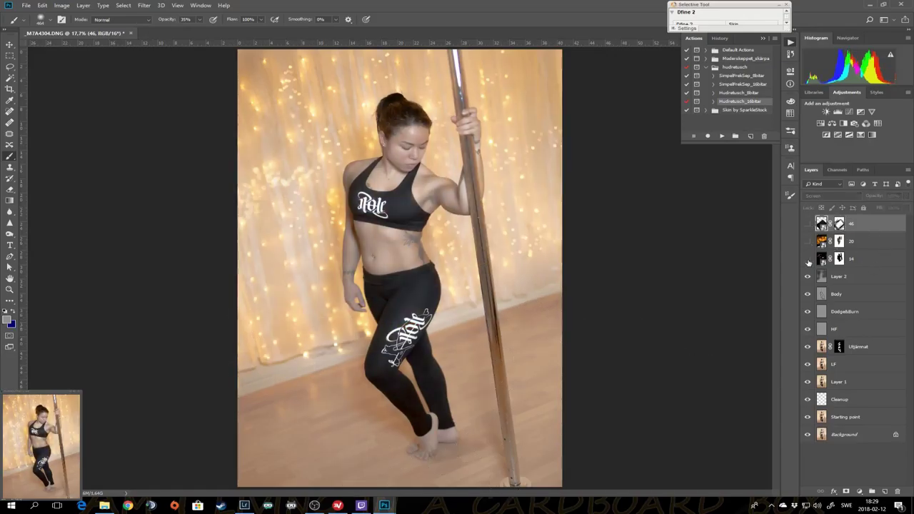
click(840, 277)
key(ctrl+shift+alt+e)
click(832, 196)
click(828, 343)
click(144, 5)
click(286, 184)
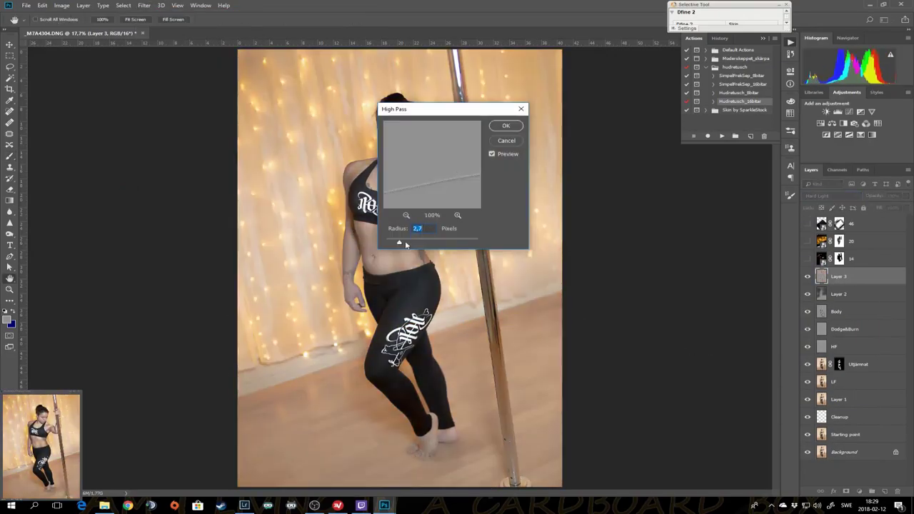
key(Return)
drag(873, 196, 854, 196)
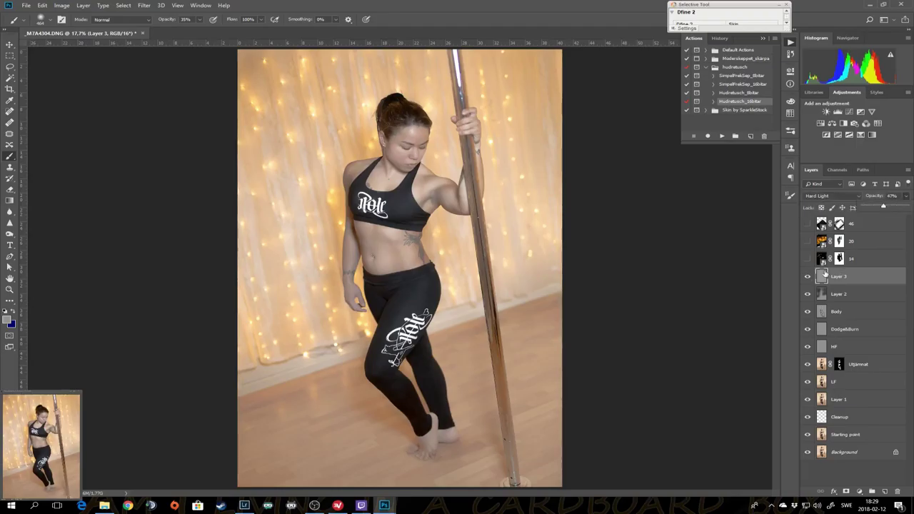
- Show the light overlays again and add a 25% Warming Filter (85) photo filter above them
drag(808, 258, 808, 224)
click(866, 226)
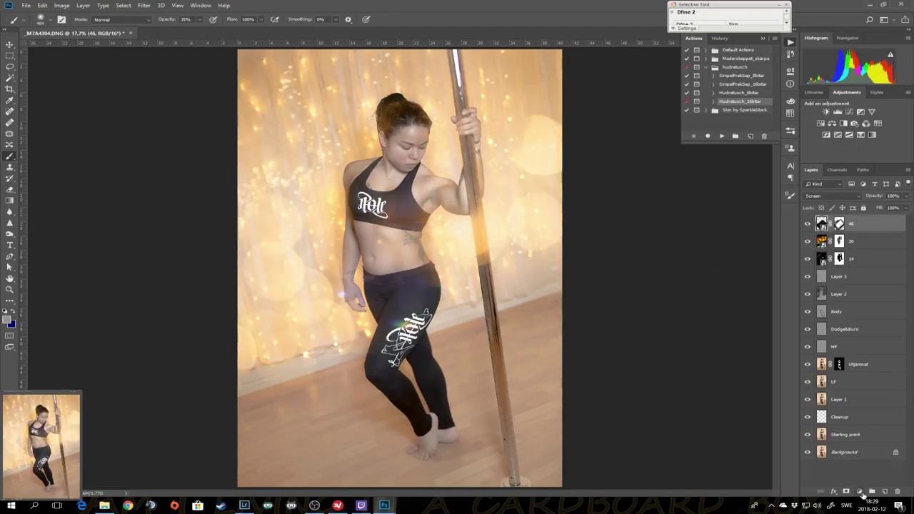
click(859, 491)
click(861, 432)
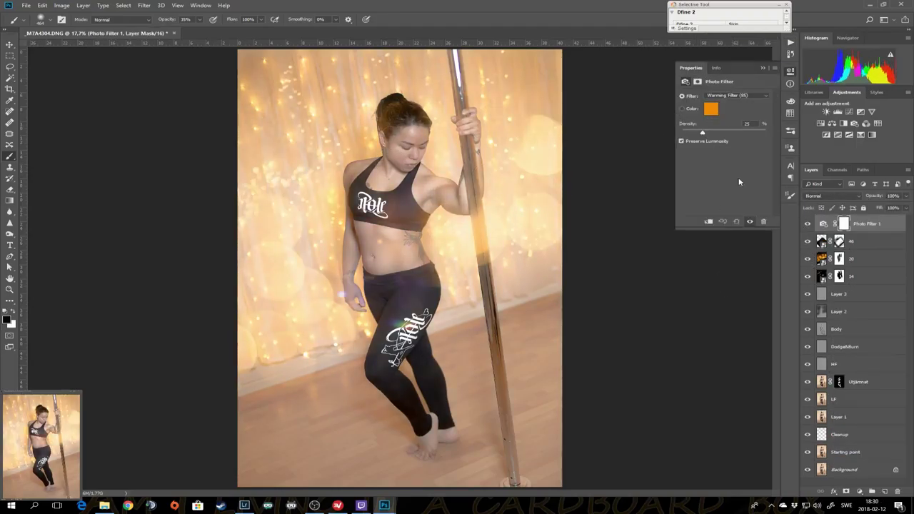
- Compare the original against the edits, then save the retouch as _M7A4304-Redigera-3.psd
alt+click(807, 470)
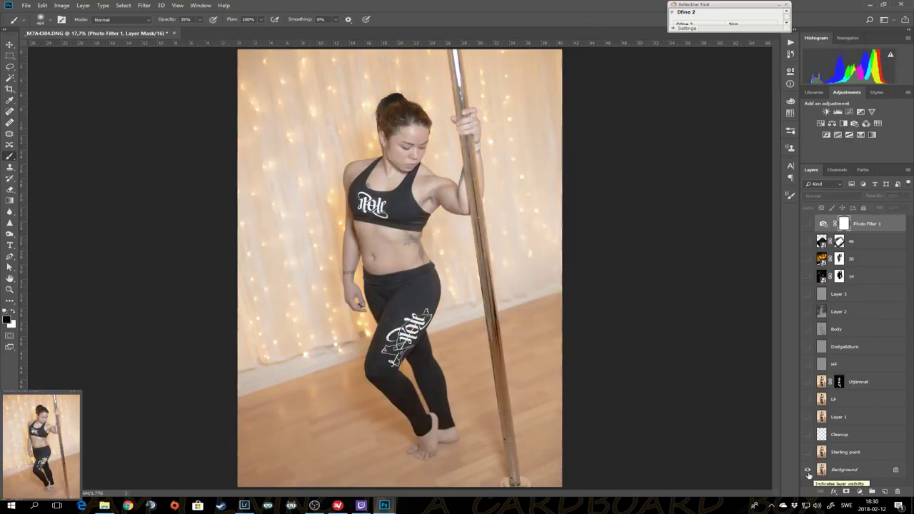
alt+click(808, 471)
key(ctrl+s)
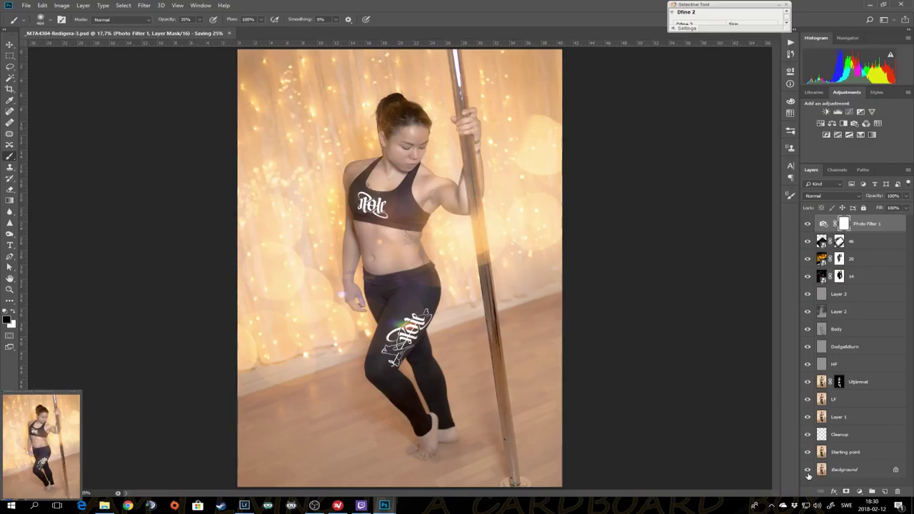